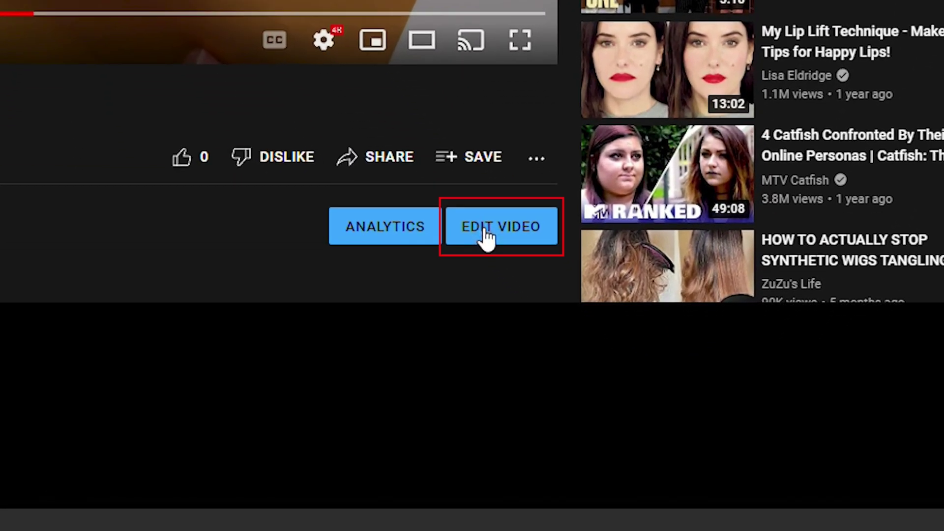
- Open the uploaded private video in YouTube Studio from the watch page
click(487, 237)
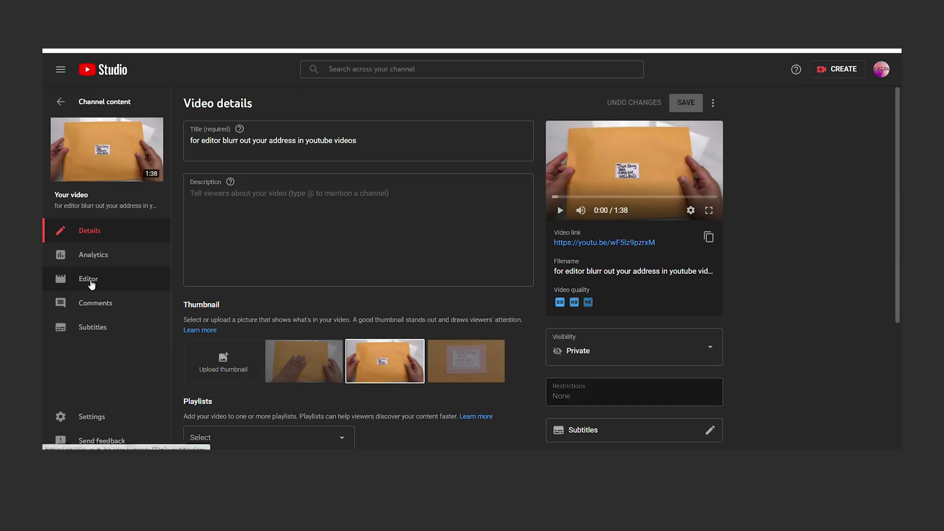
- In the Editor, add a custom blur from the Blur options
click(90, 281)
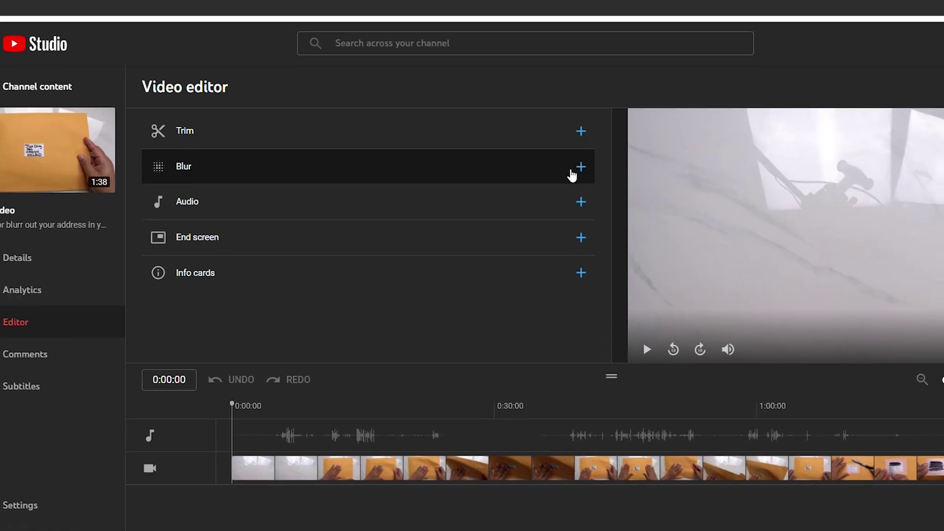
click(524, 163)
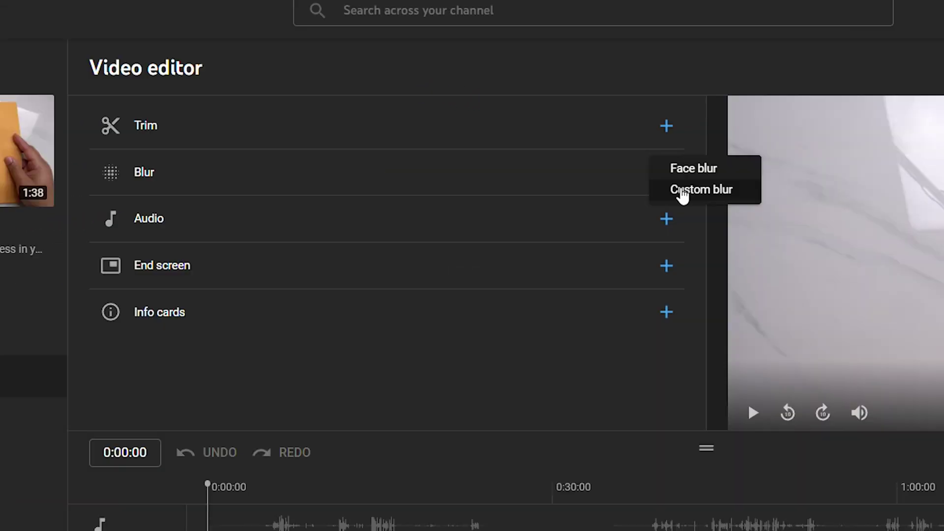
click(681, 195)
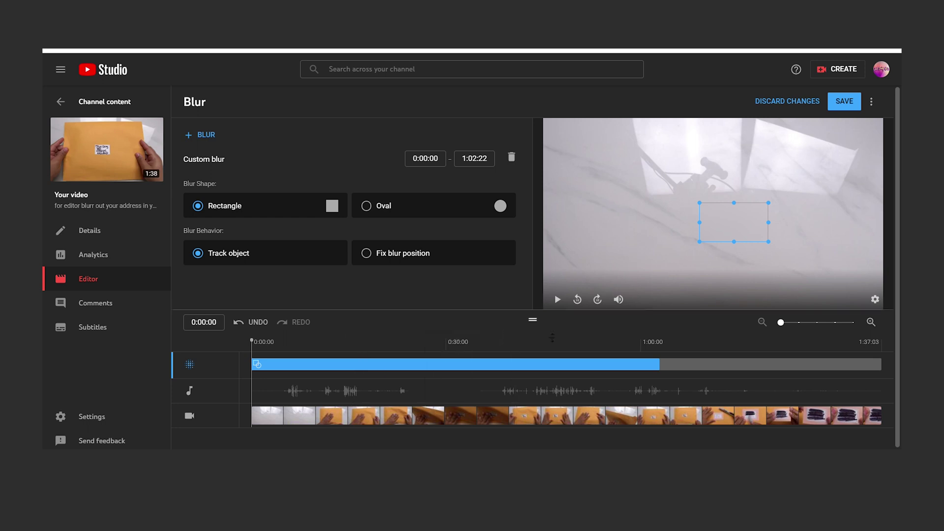
- Preview the tracked rectangle blur from the 0:09 envelope shot and extend it to 1:34
click(310, 396)
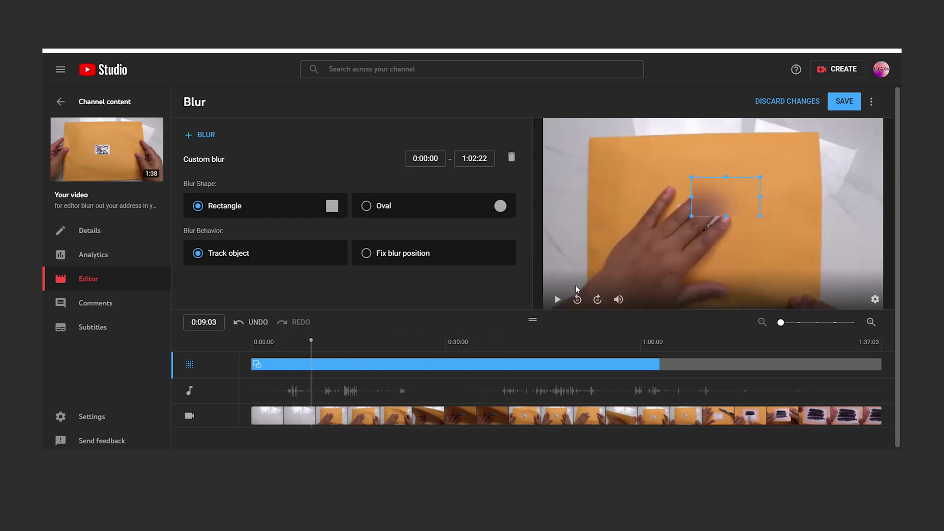
click(558, 300)
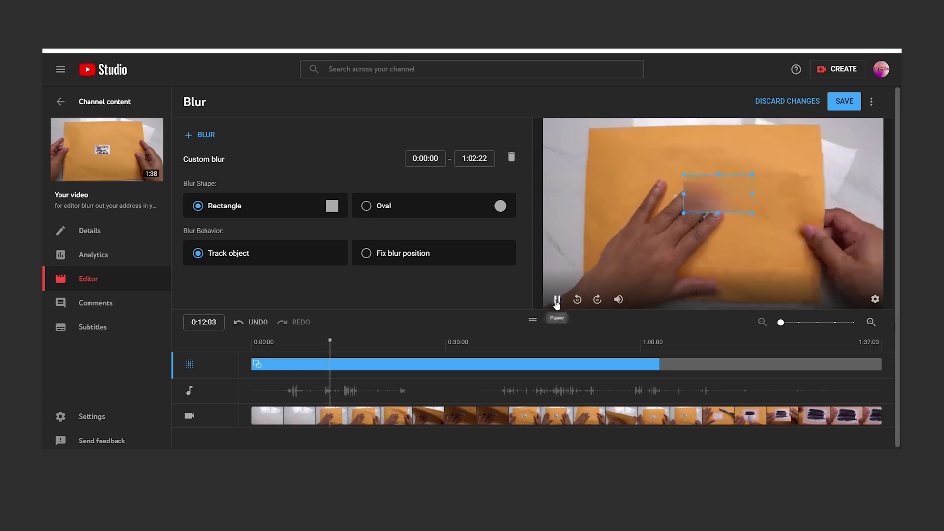
click(556, 300)
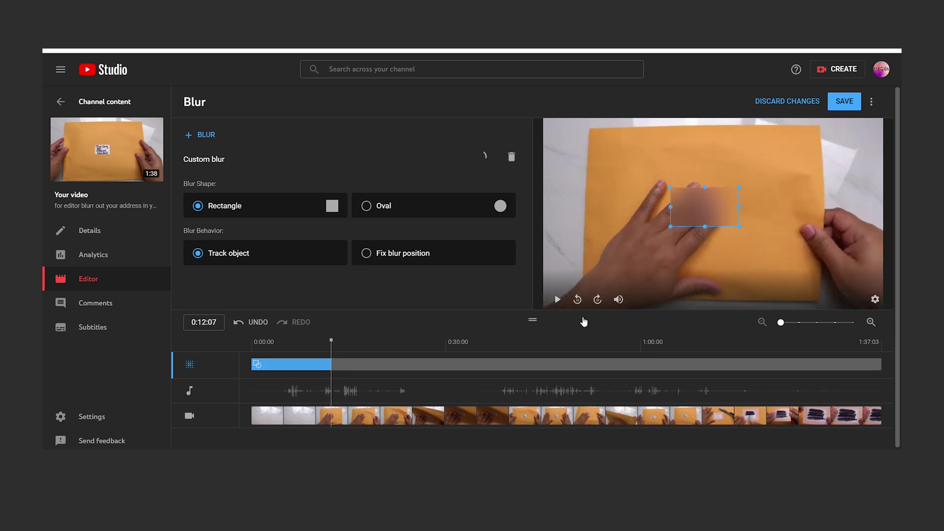
click(558, 302)
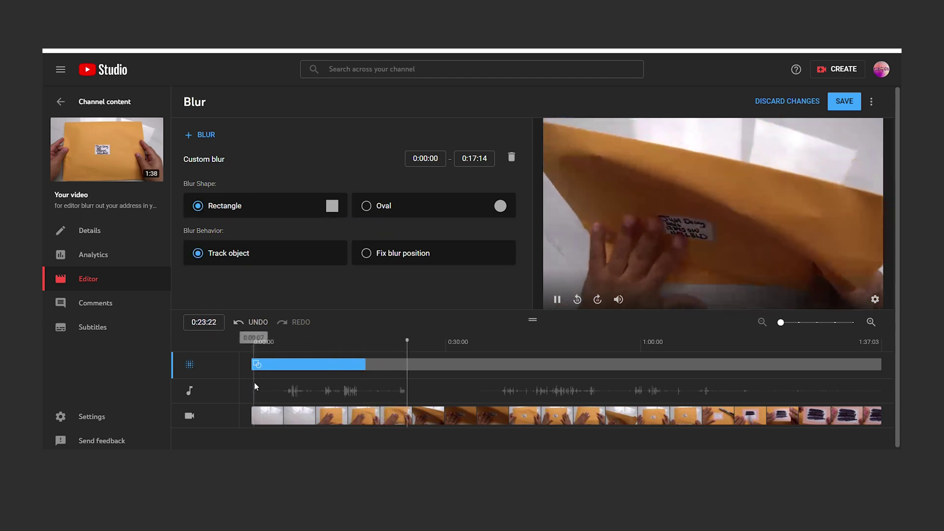
drag(366, 364, 863, 381)
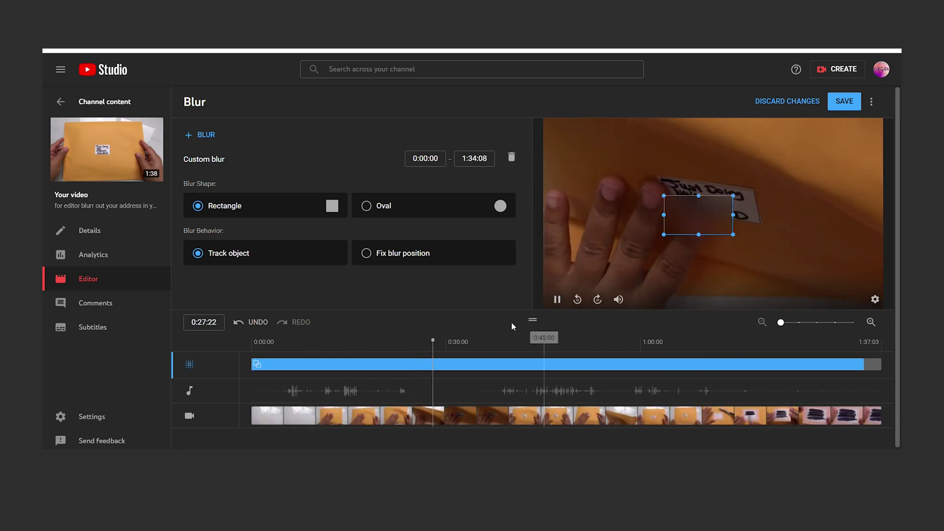
- Place the blur box over the address label and end the blur at 0:34
click(558, 299)
drag(698, 216, 712, 201)
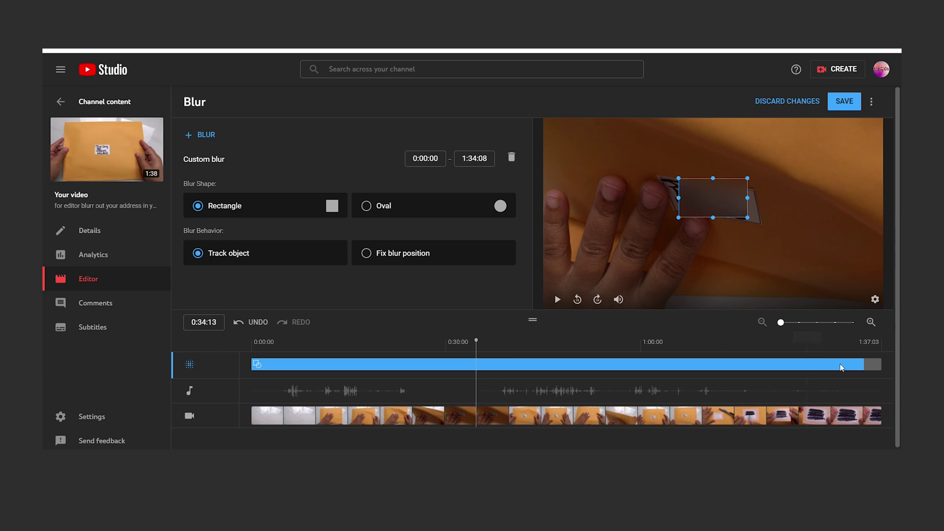
drag(864, 363, 475, 370)
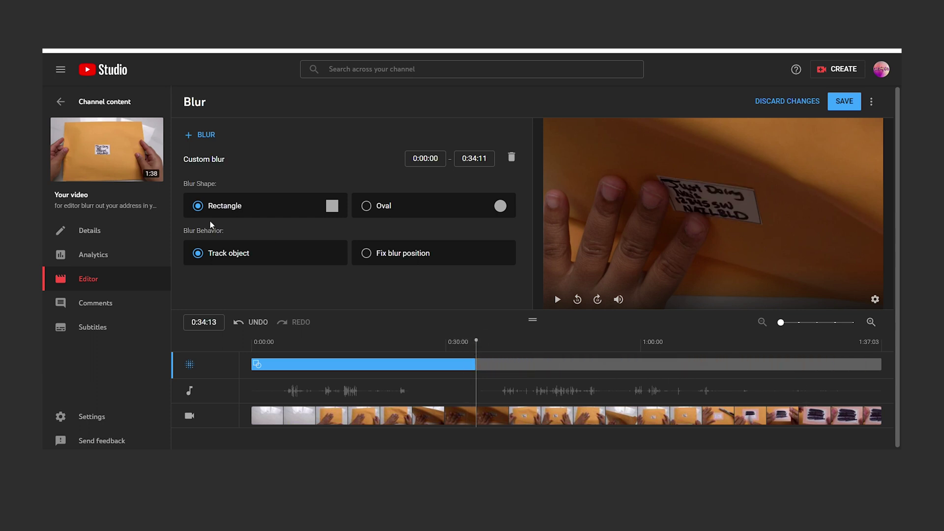
- Add a second custom blur over the address label running 0:34 to 0:58
click(190, 137)
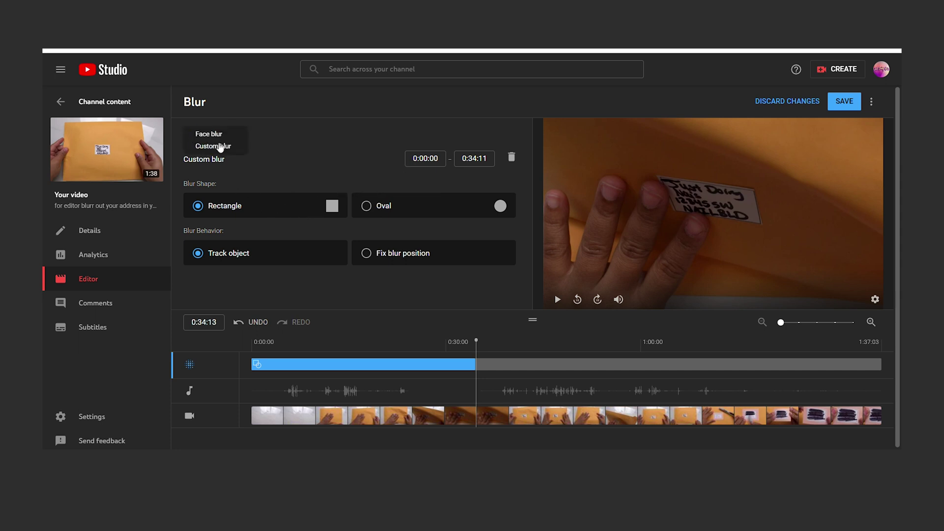
click(212, 146)
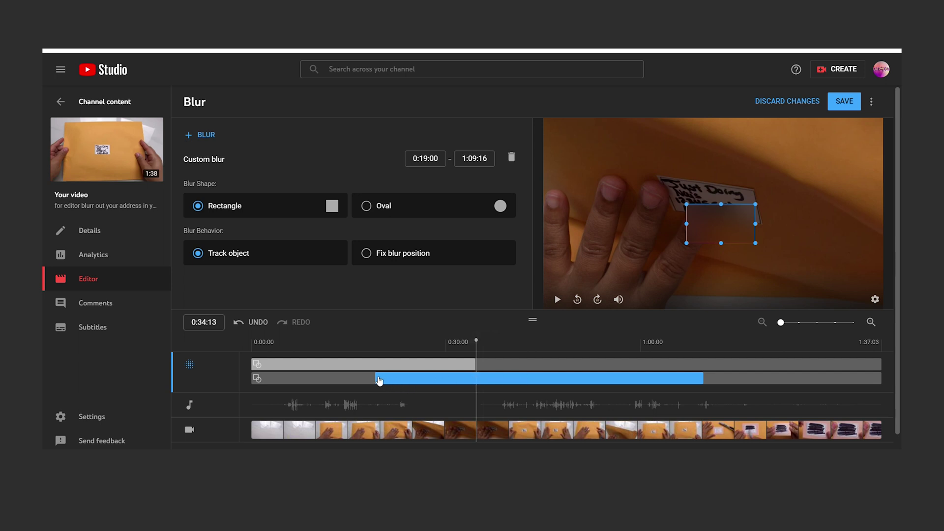
drag(390, 376, 490, 372)
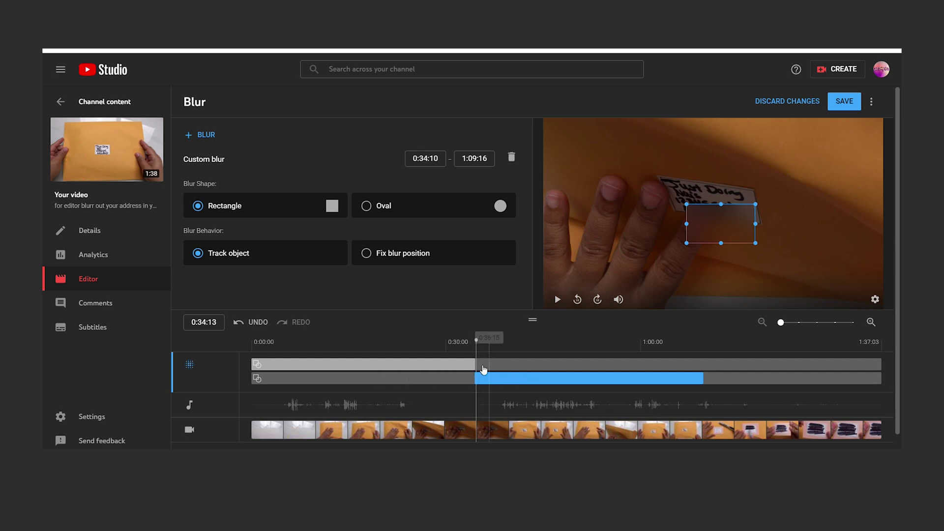
drag(707, 225, 700, 196)
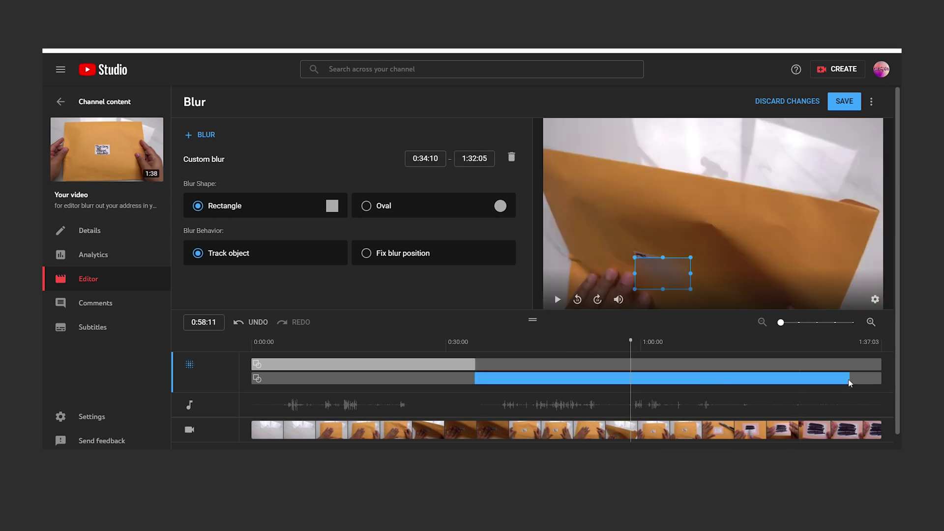
drag(850, 378, 637, 376)
- Add a third custom blur from 0:58 to 1:36 and move it onto the address label
click(185, 140)
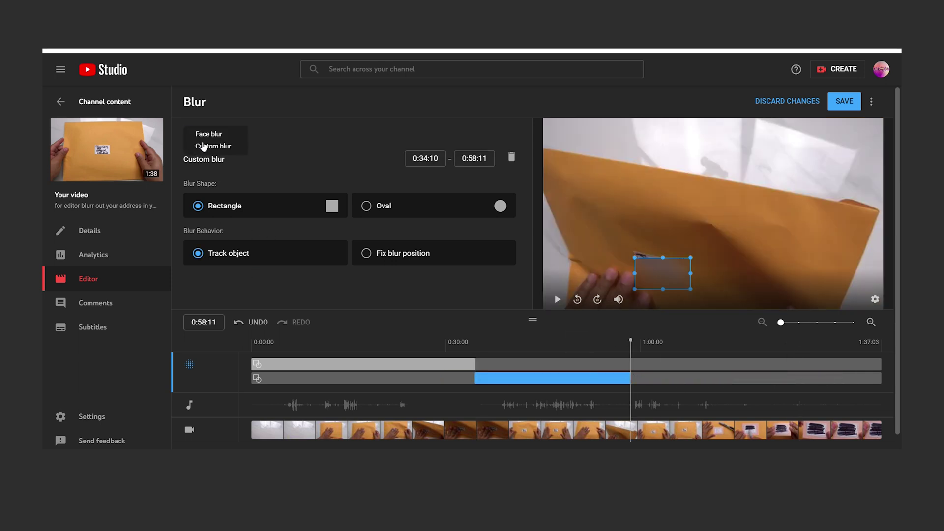
drag(513, 396, 630, 393)
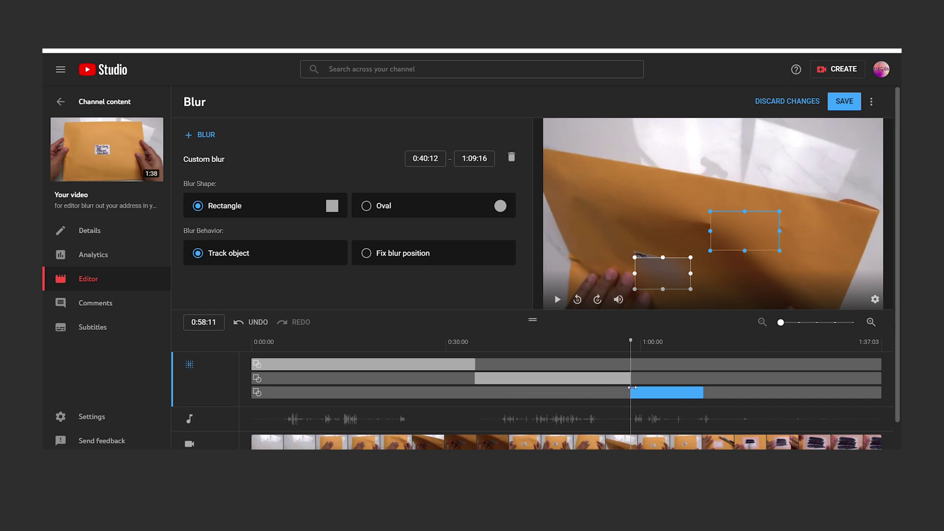
drag(703, 393, 875, 391)
click(557, 300)
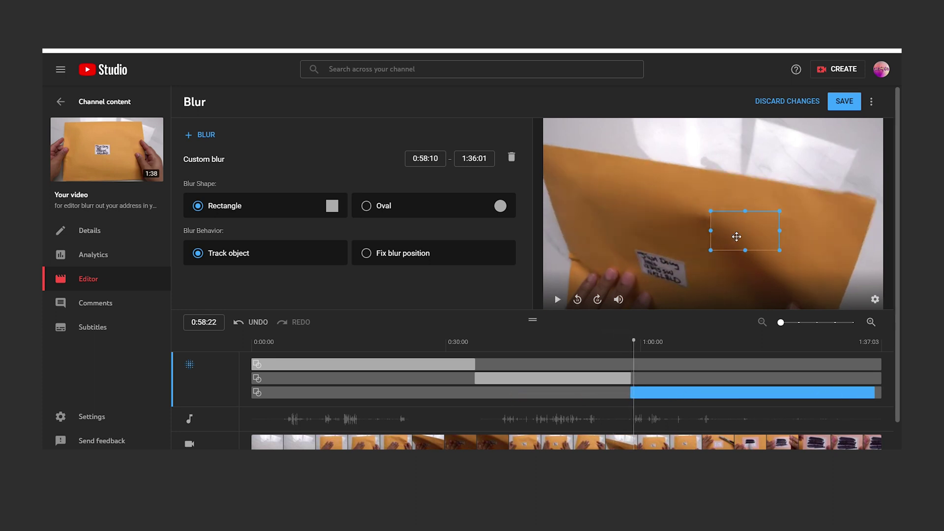
drag(730, 236, 653, 272)
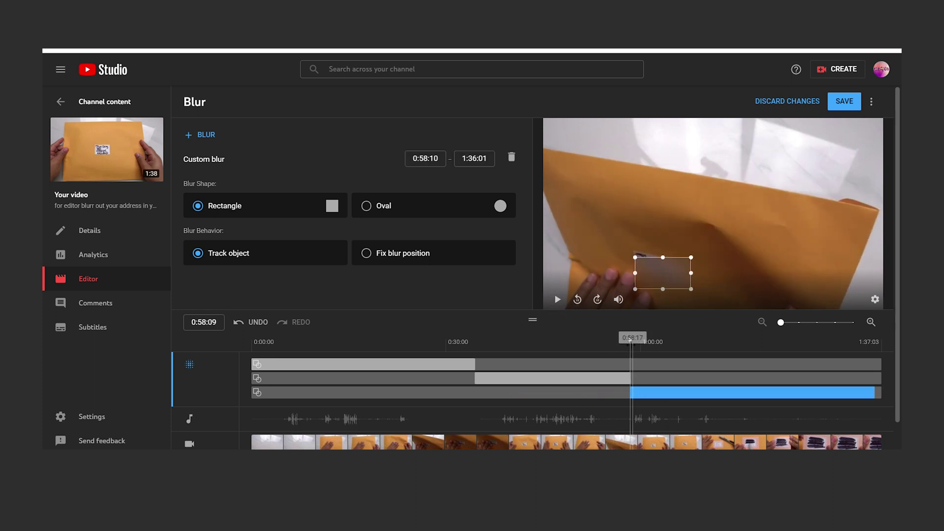
- Shrink the third blur box to fit the label and play back all three blurs
click(557, 300)
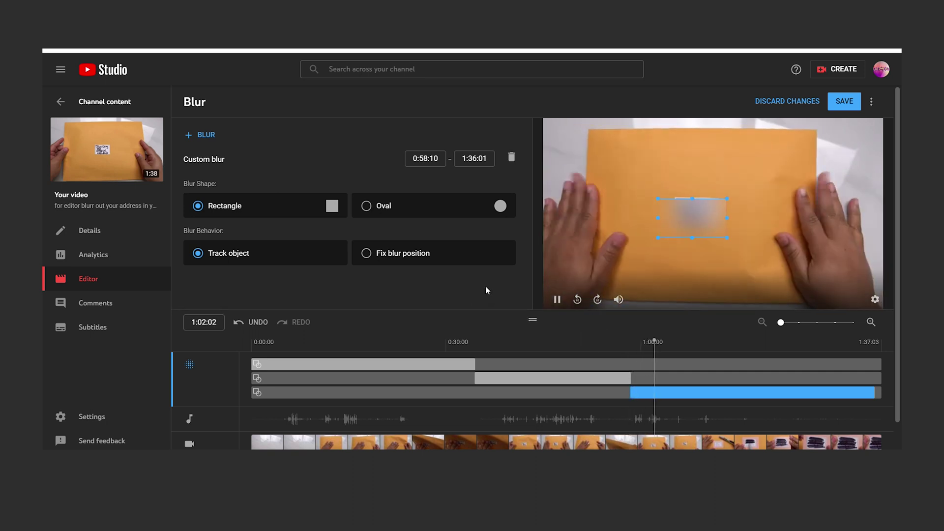
click(558, 299)
mouse_move(748, 195)
mouse_down()
mouse_move(706, 221)
mouse_move(715, 216)
mouse_up()
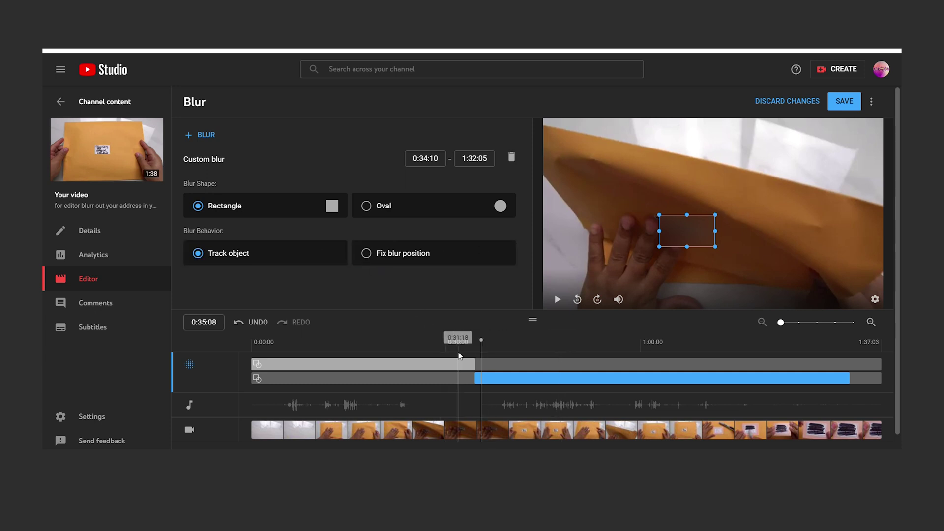
click(558, 298)
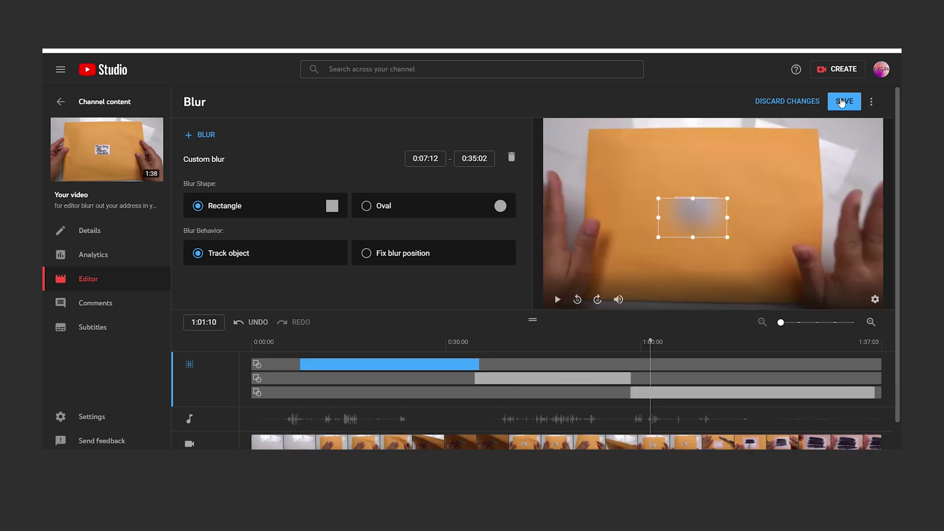
- Save the three blur edits and return to the video's details page
click(841, 101)
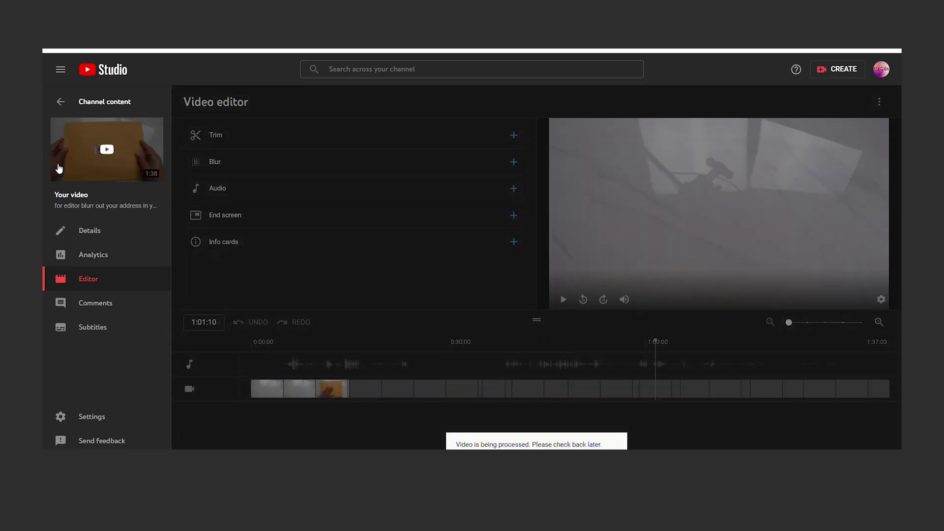
click(61, 104)
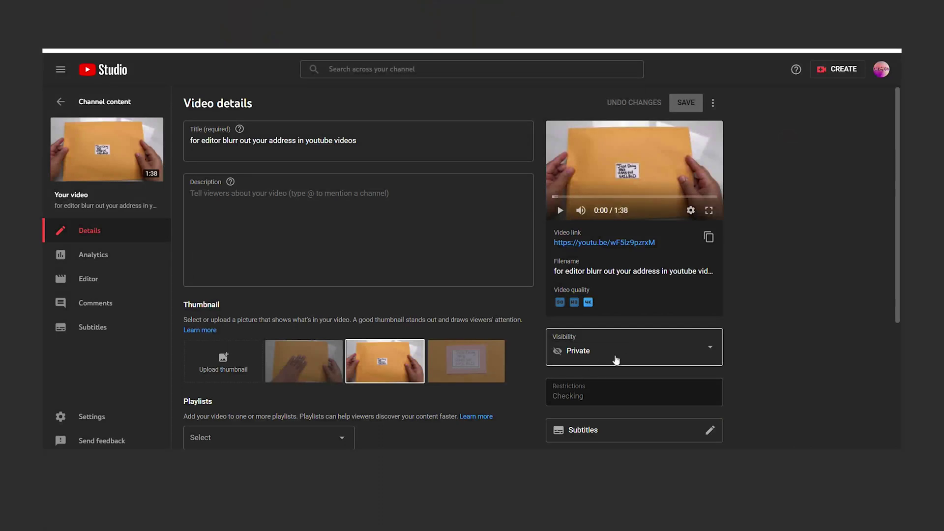
- Leave the video's visibility set to Private
click(616, 359)
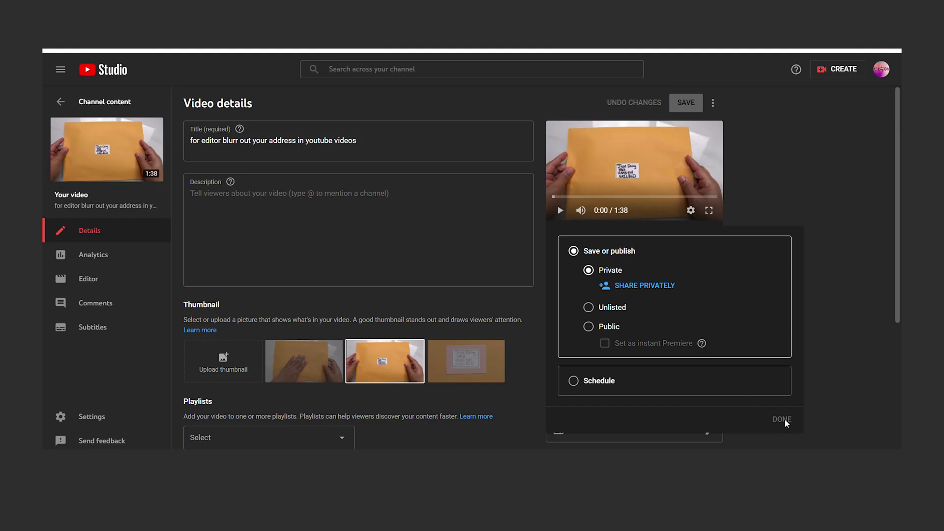
click(819, 378)
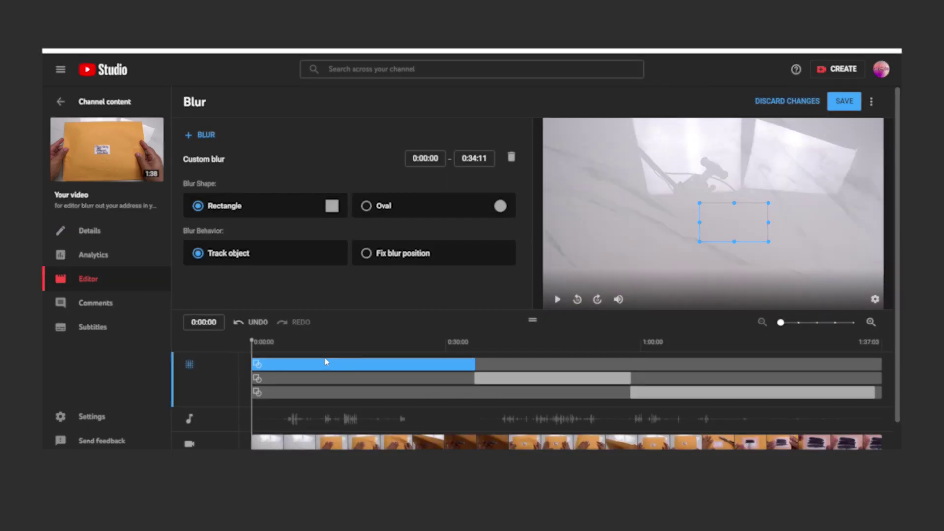